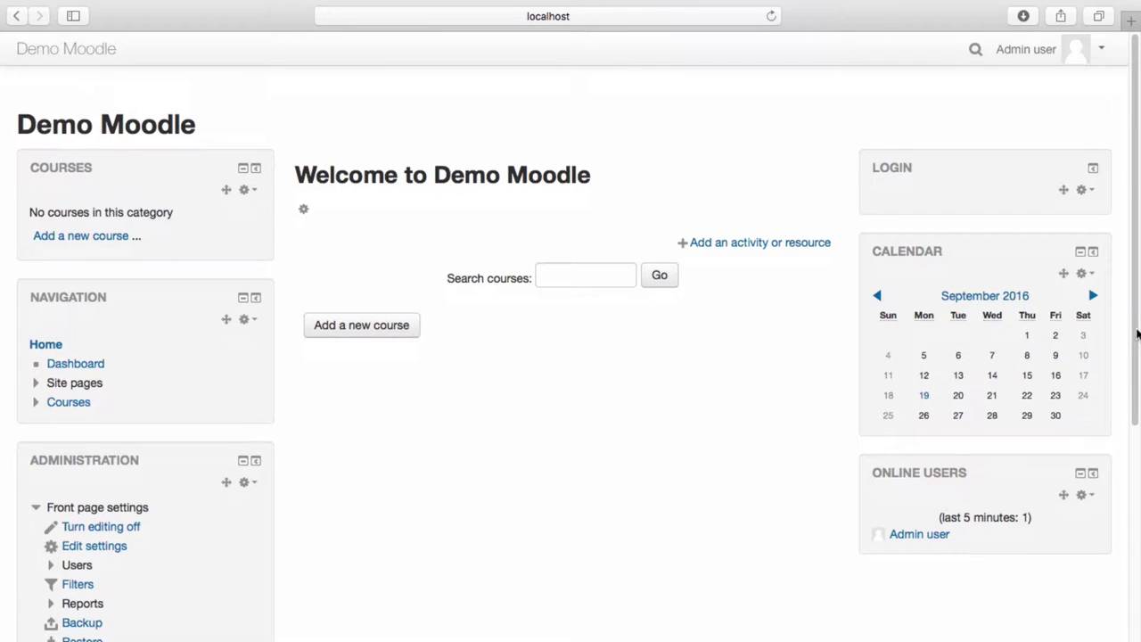
# Go to Site administration > Users > Accounts > Add a new user
pyautogui.moveTo(1137, 335); pyautogui.dragTo(1138, 482)
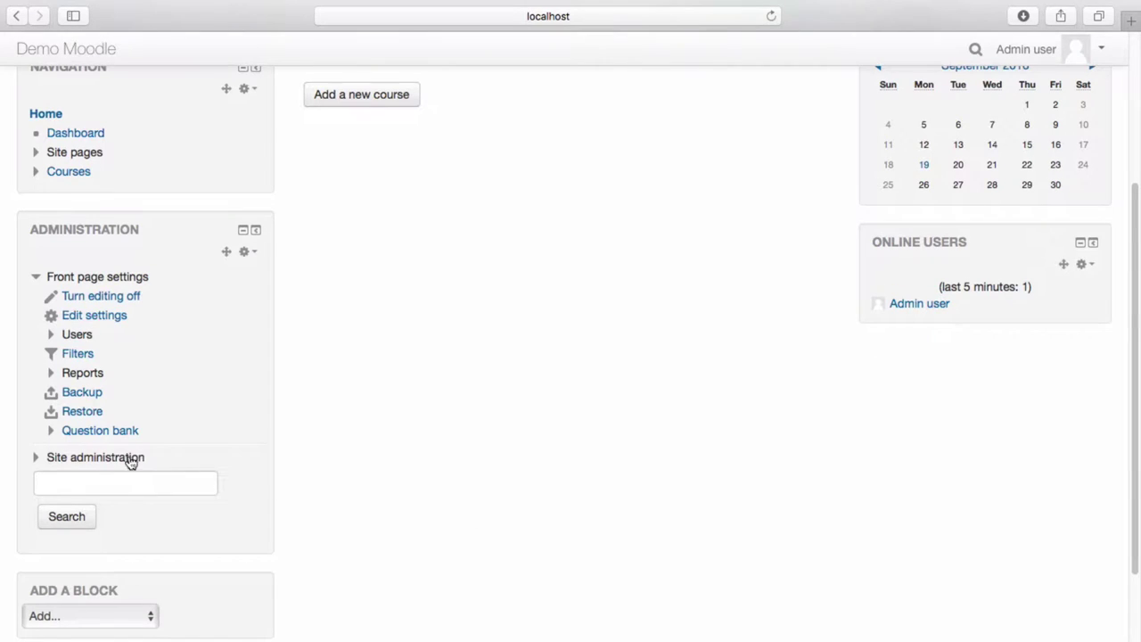
pyautogui.click(114, 458)
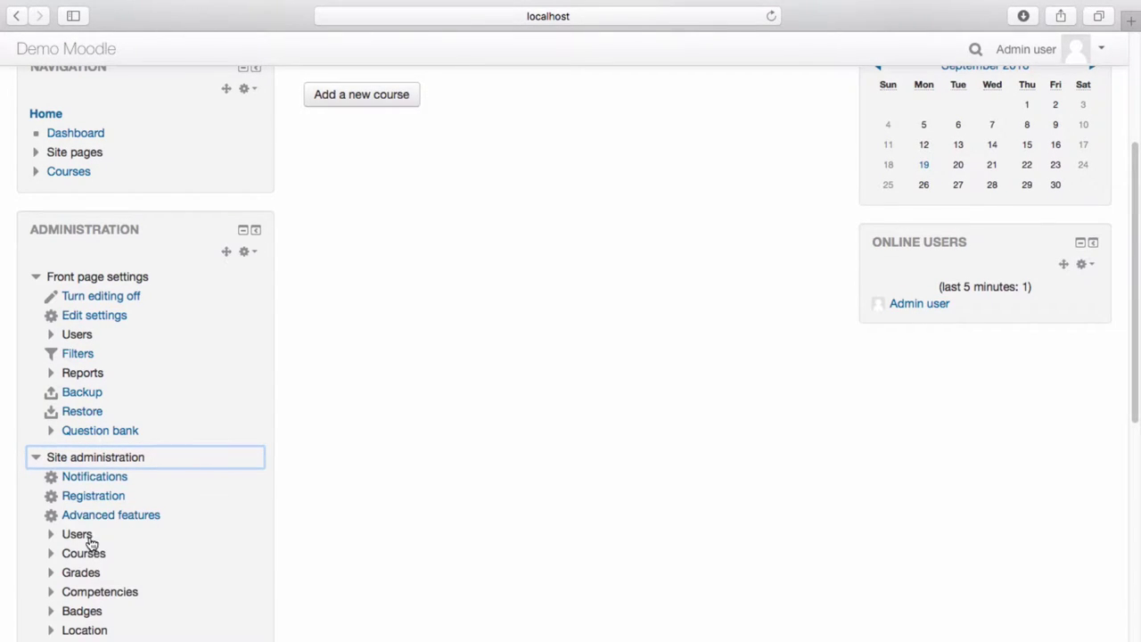
pyautogui.click(80, 537)
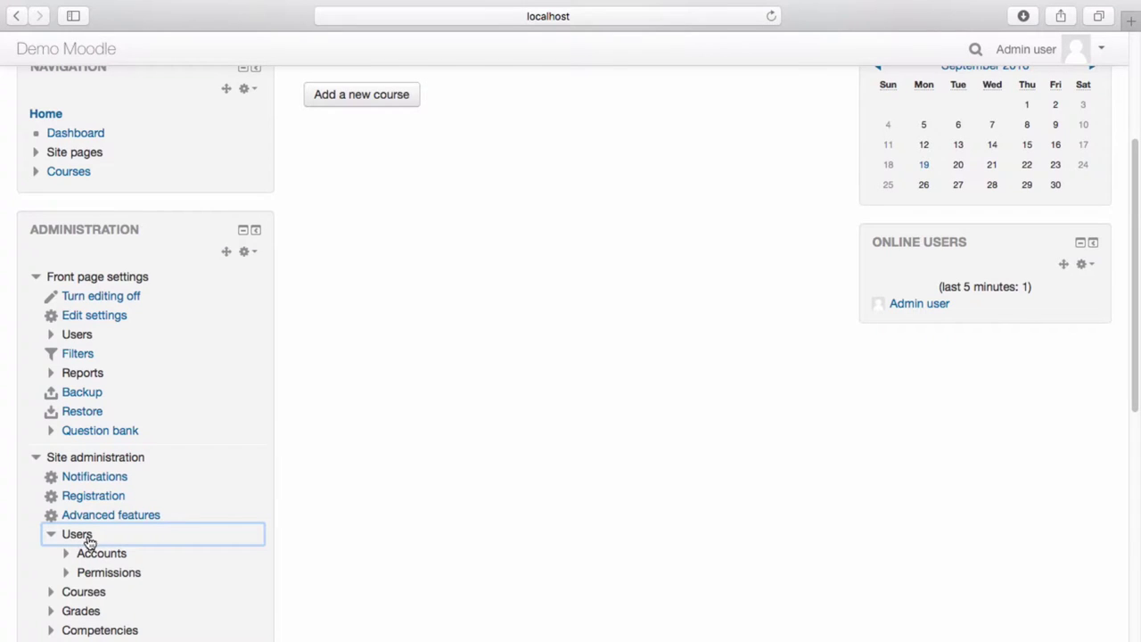
pyautogui.click(98, 555)
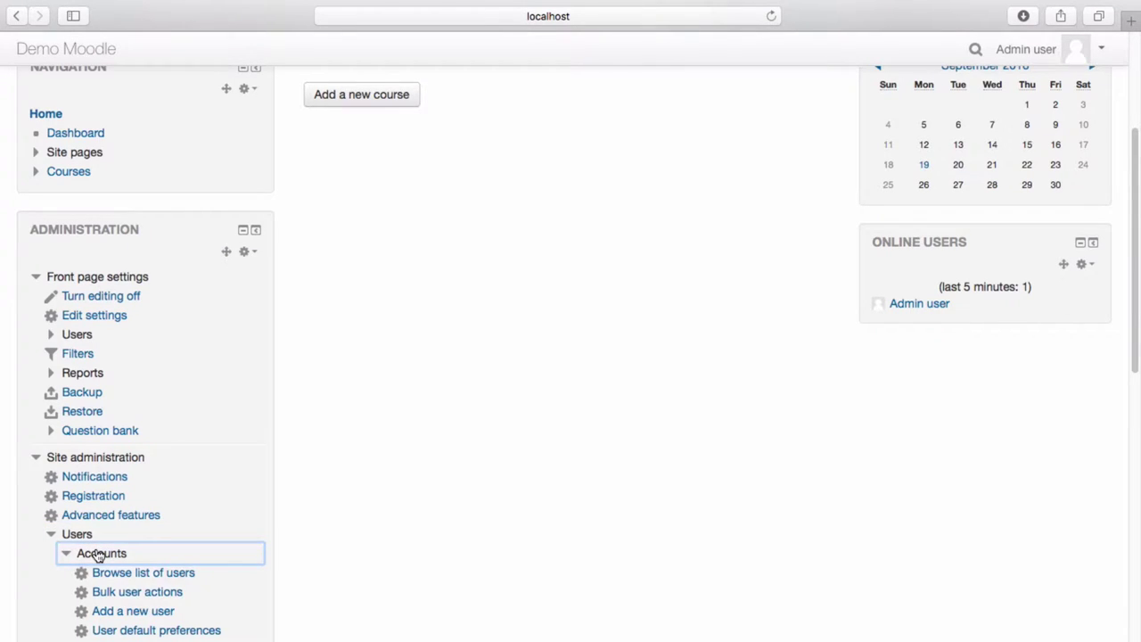
pyautogui.click(138, 615)
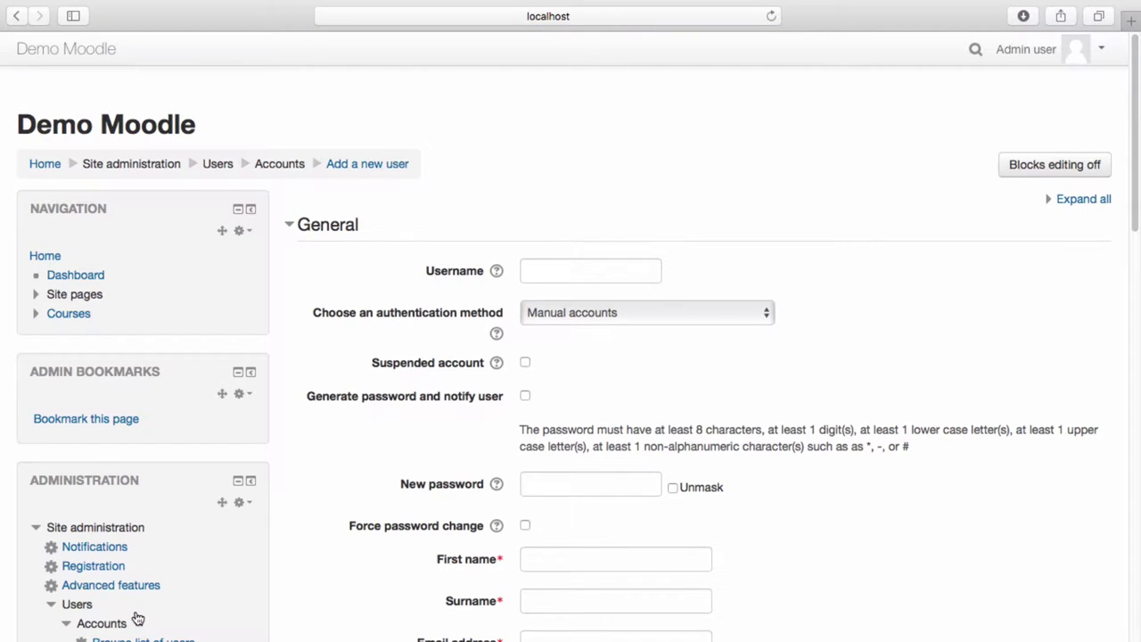
# Enter jsmith as the new account's username
pyautogui.click(544, 261)
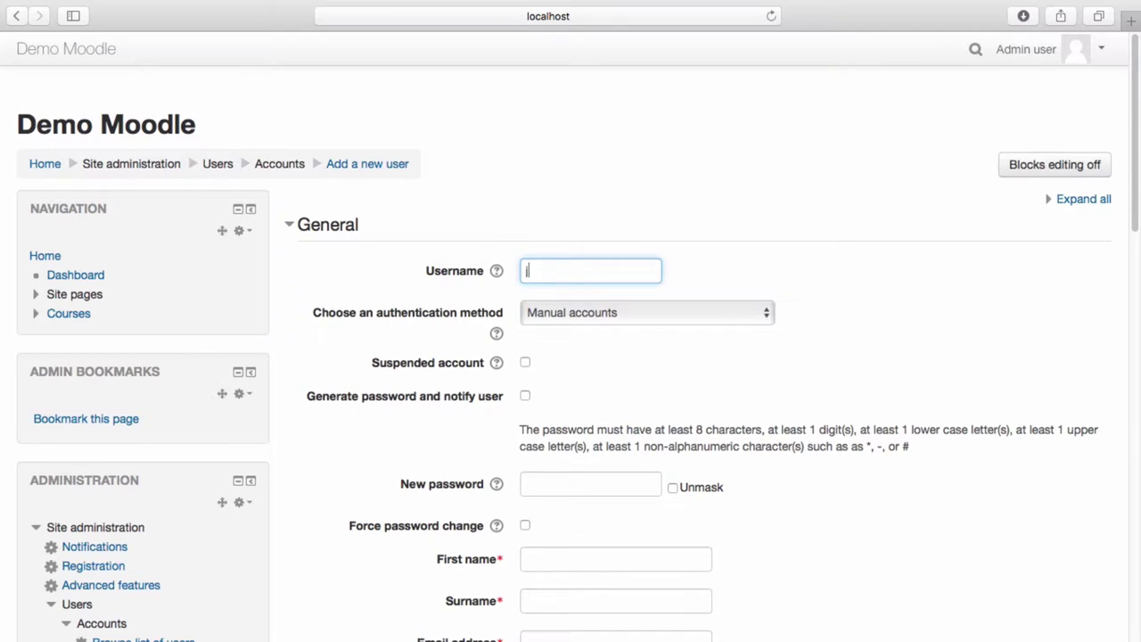
pyautogui.write('jsmith')
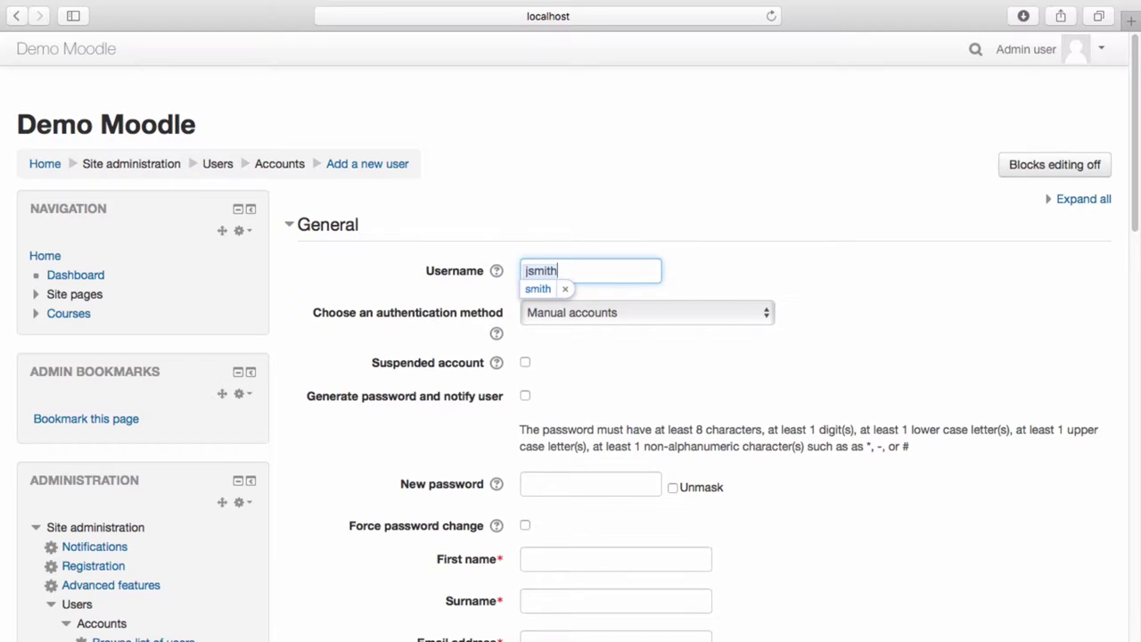
pyautogui.click(567, 288)
pyautogui.click(723, 282)
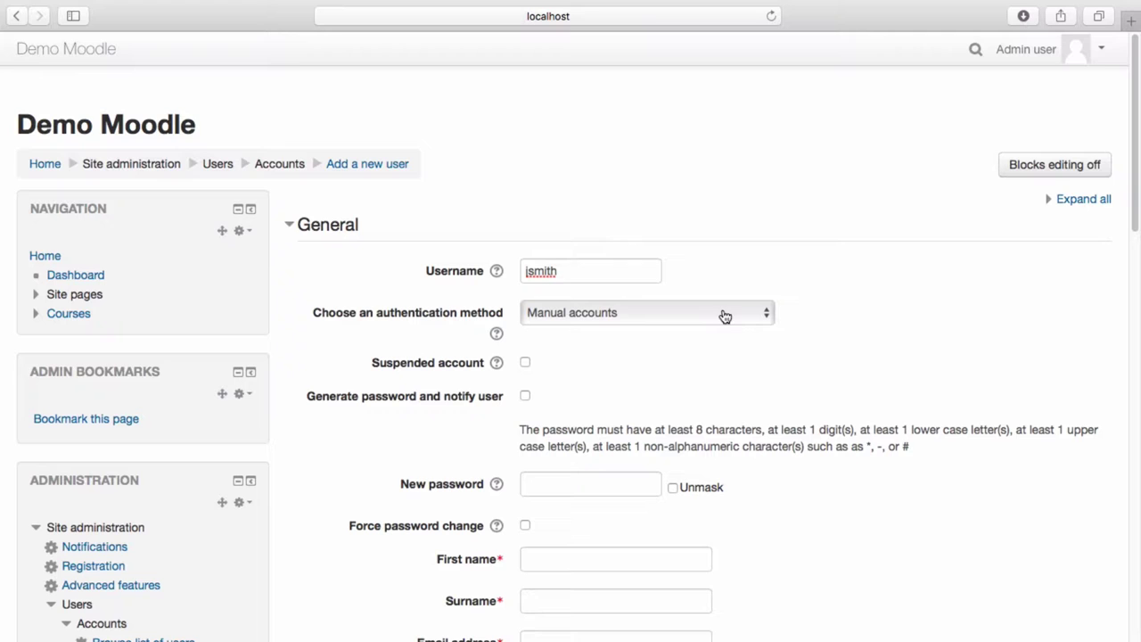
pyautogui.moveTo(1138, 228); pyautogui.dragTo(1138, 284)
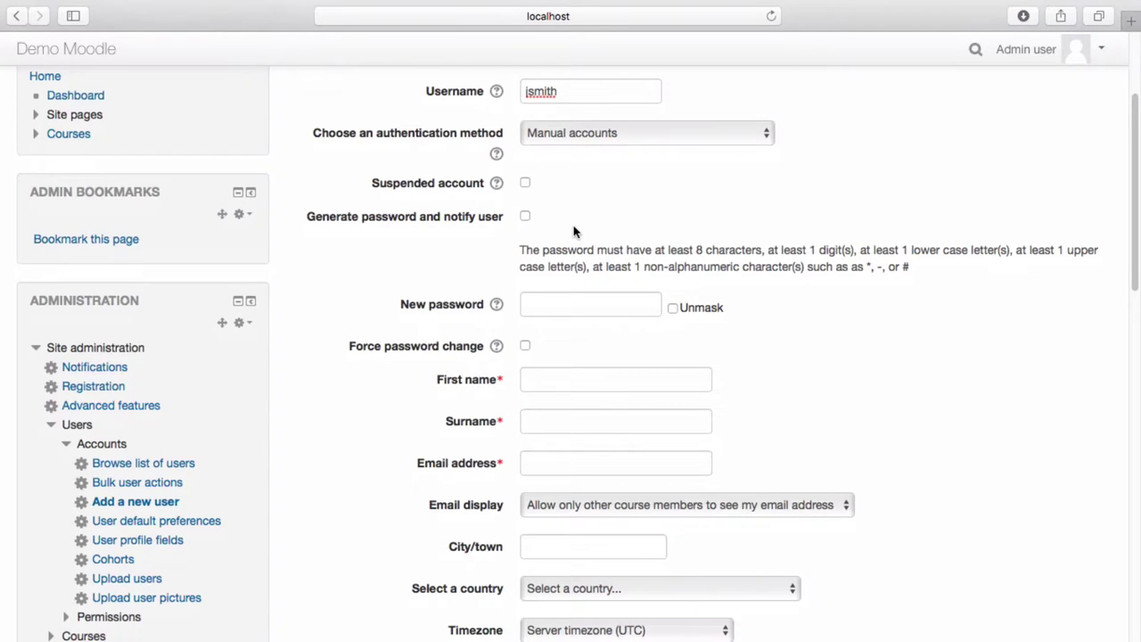
pyautogui.click(525, 217)
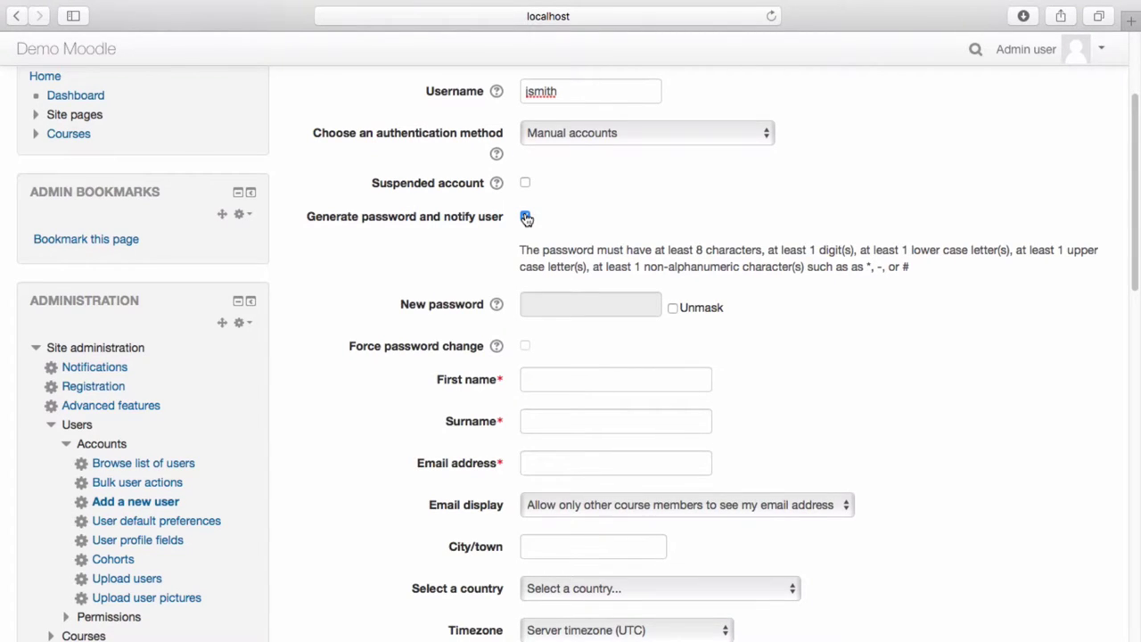
pyautogui.click(525, 217)
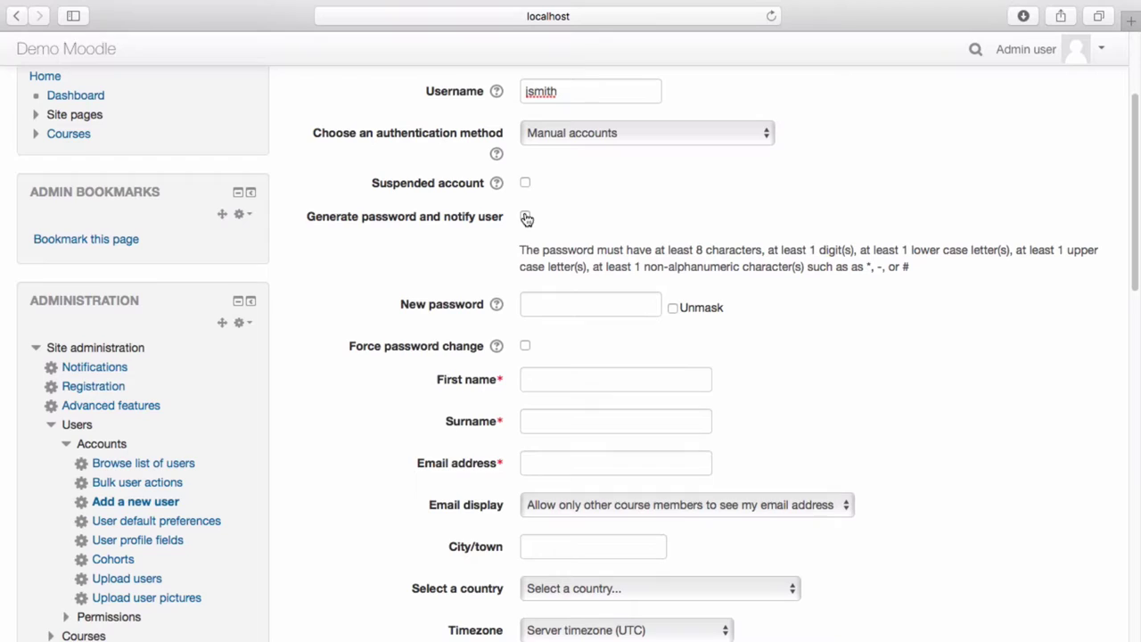
pyautogui.click(542, 305)
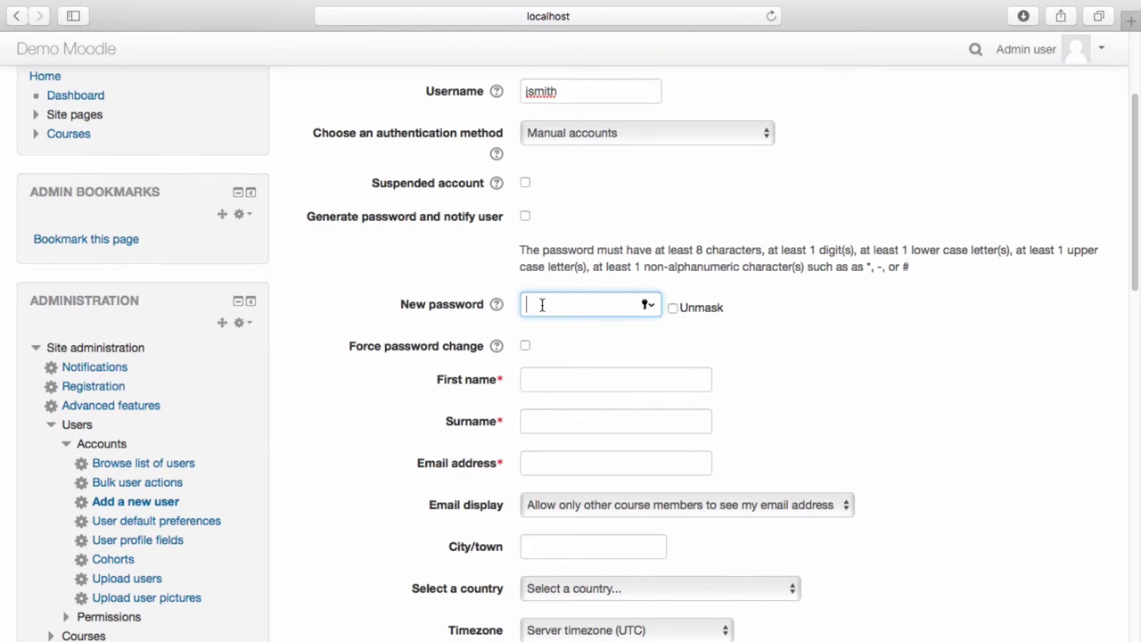
pyautogui.click(525, 349)
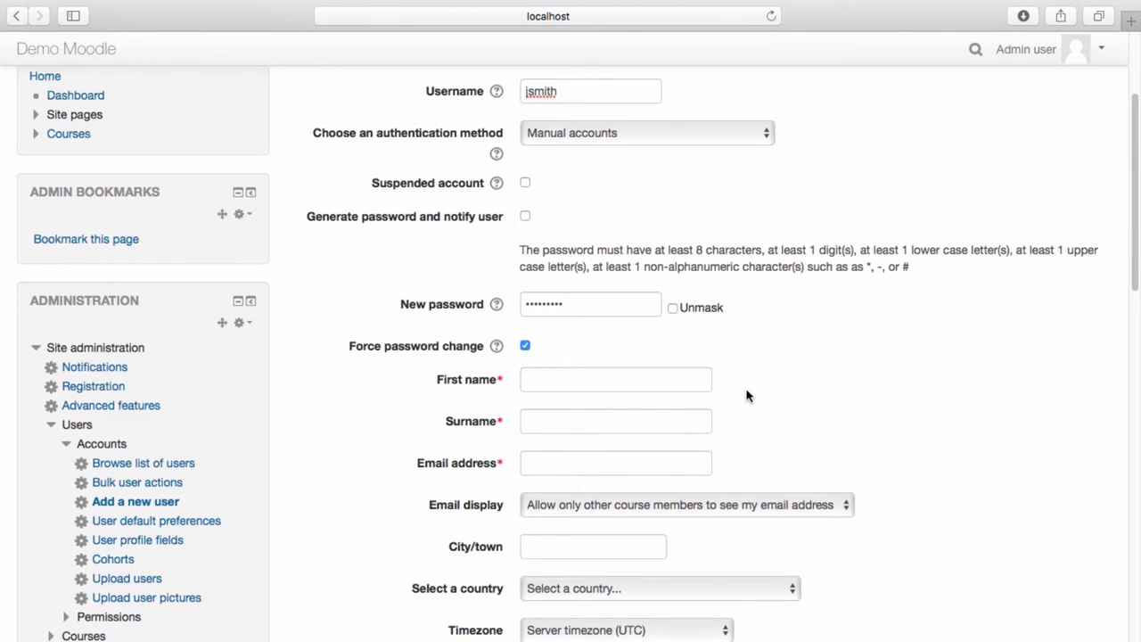
# Enter first name John and surname Smith
pyautogui.scroll(-3, 747, 396)
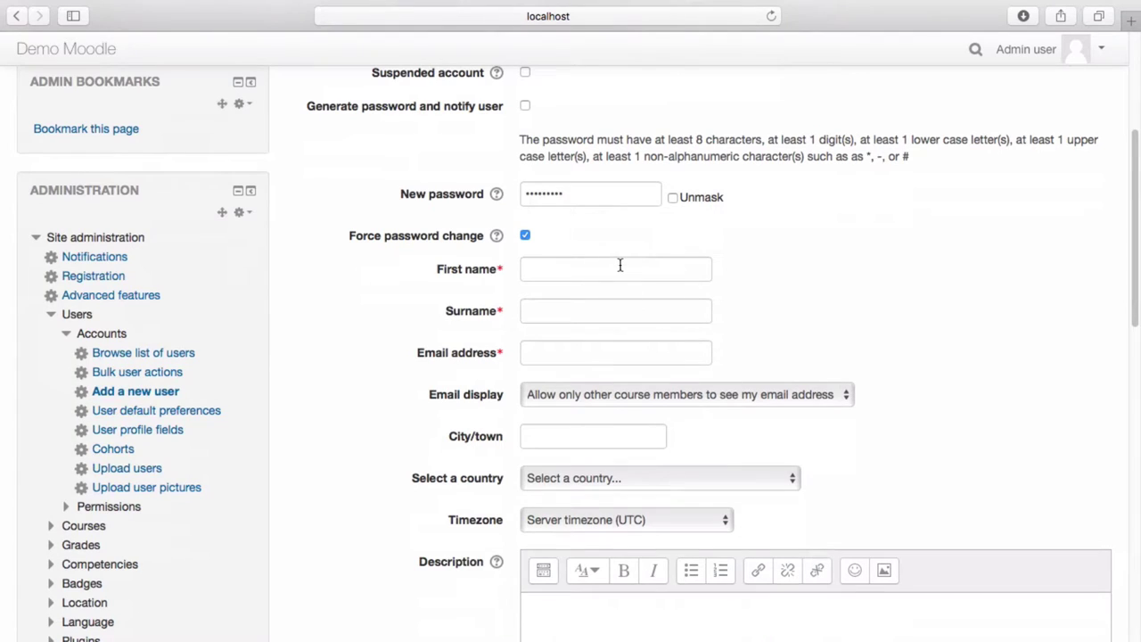
pyautogui.click(619, 266)
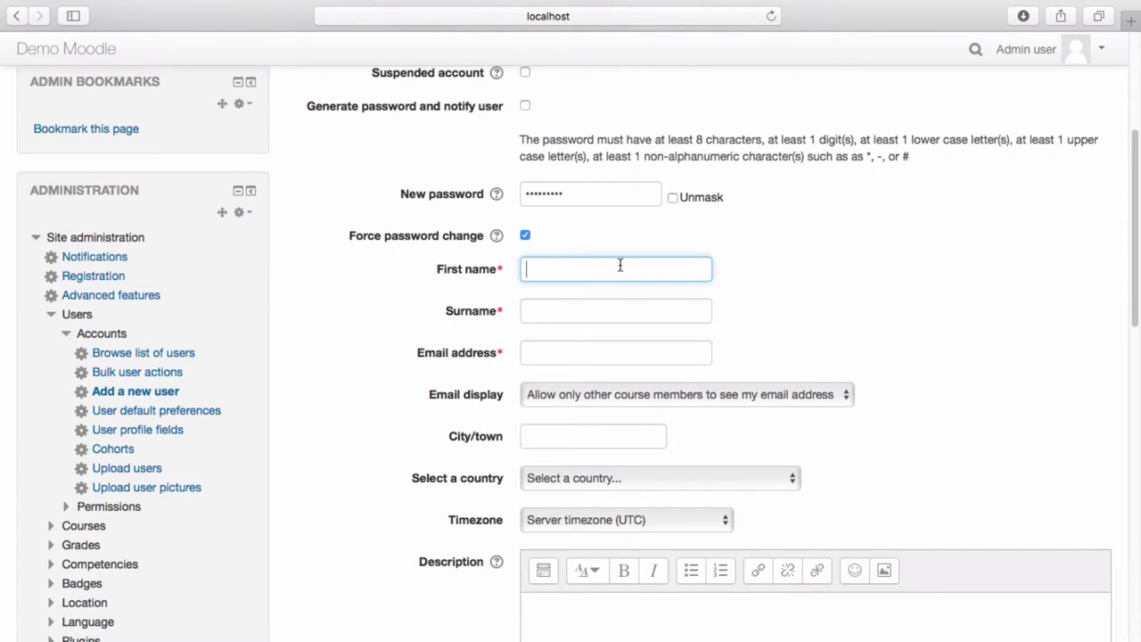
pyautogui.write('John')
pyautogui.click(568, 305)
pyautogui.write('Smith')
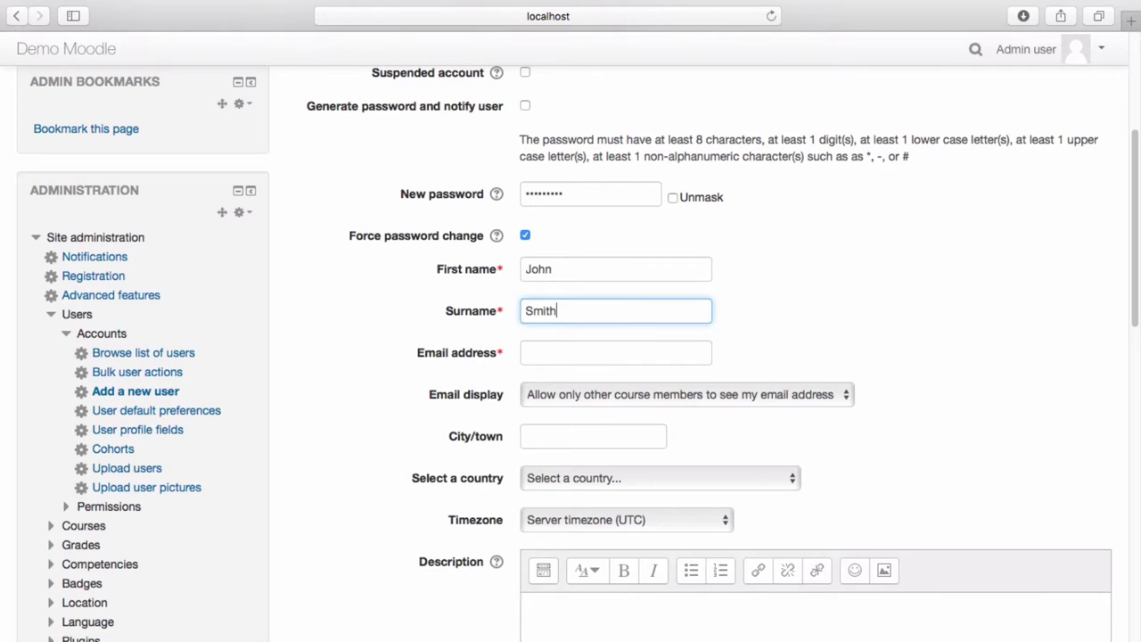
pyautogui.click(764, 307)
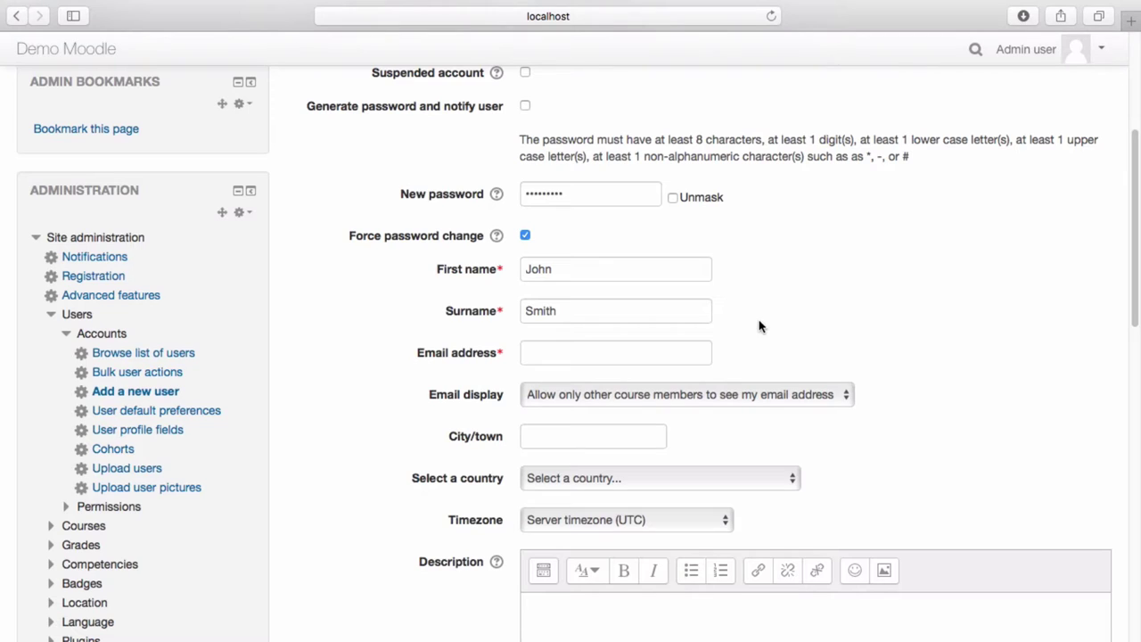
pyautogui.click(657, 348)
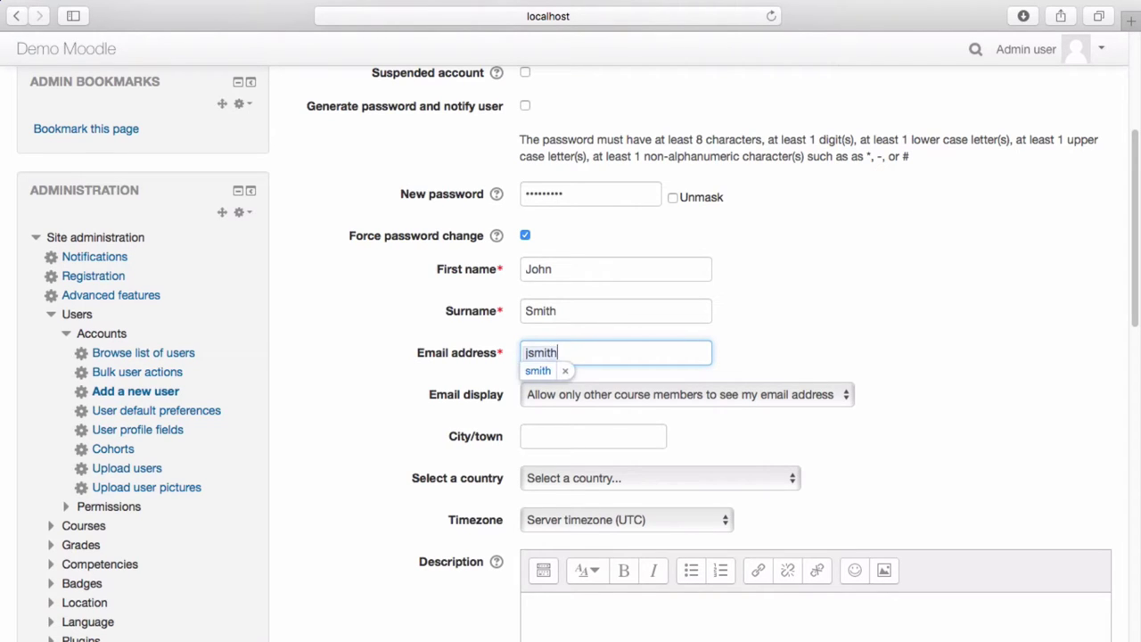
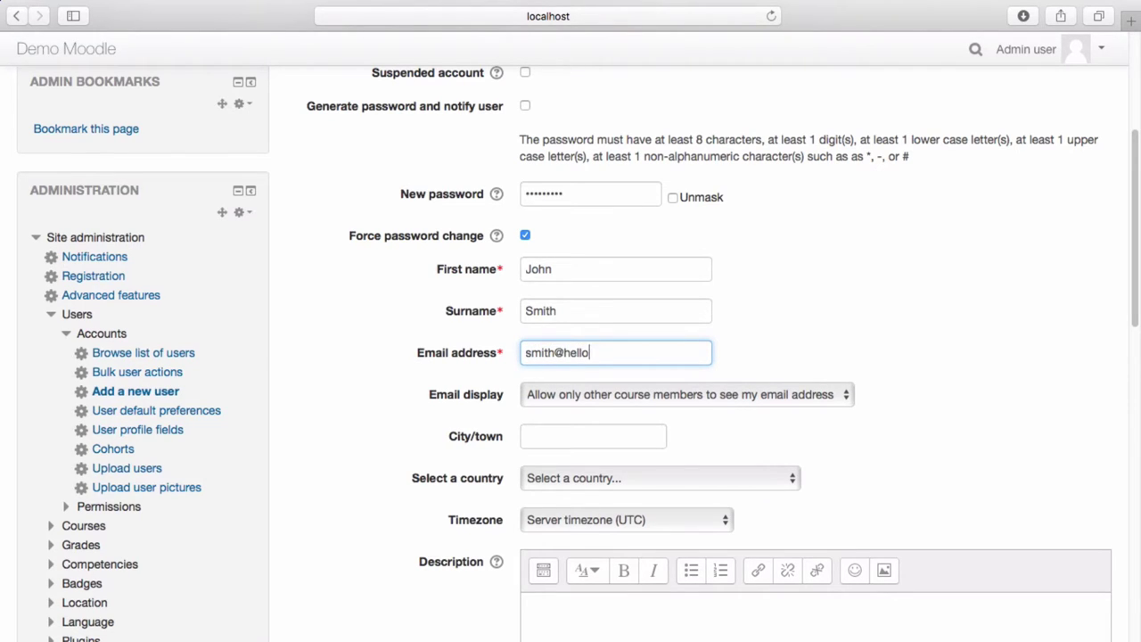
pyautogui.click(791, 394)
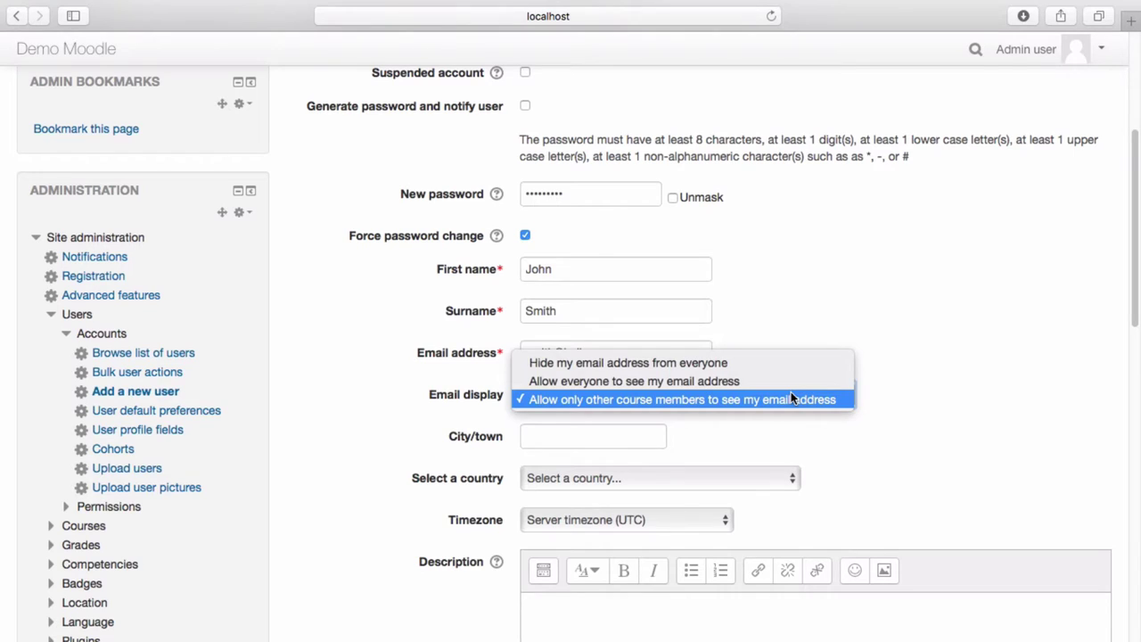
pyautogui.click(794, 401)
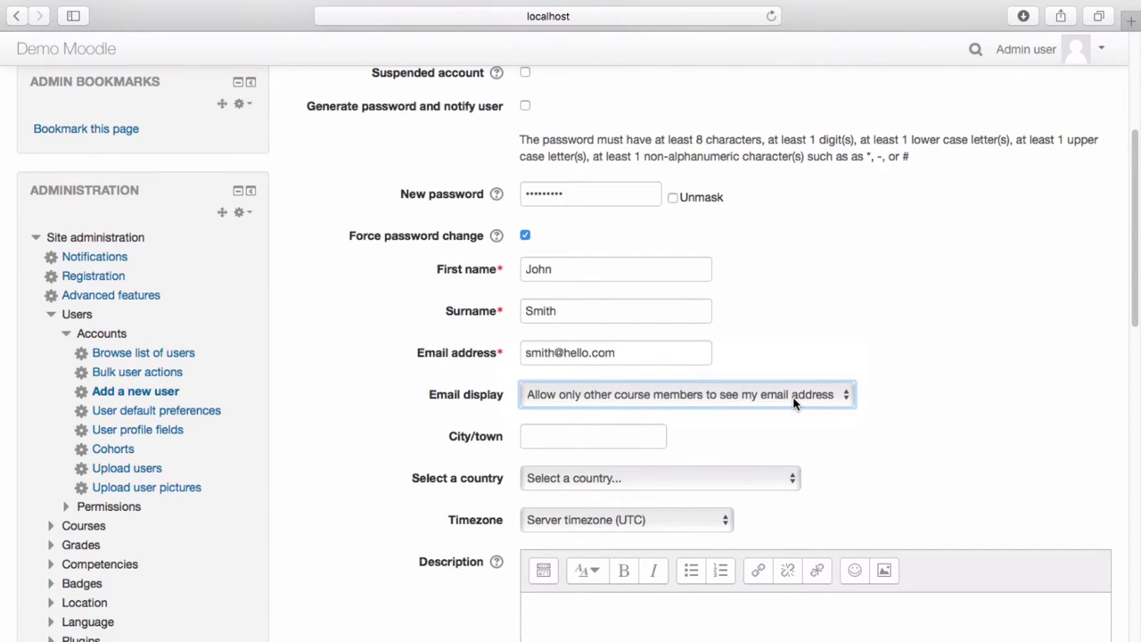
# Enter Sydney as the user's city/town
pyautogui.click(596, 429)
pyautogui.write('Sy')
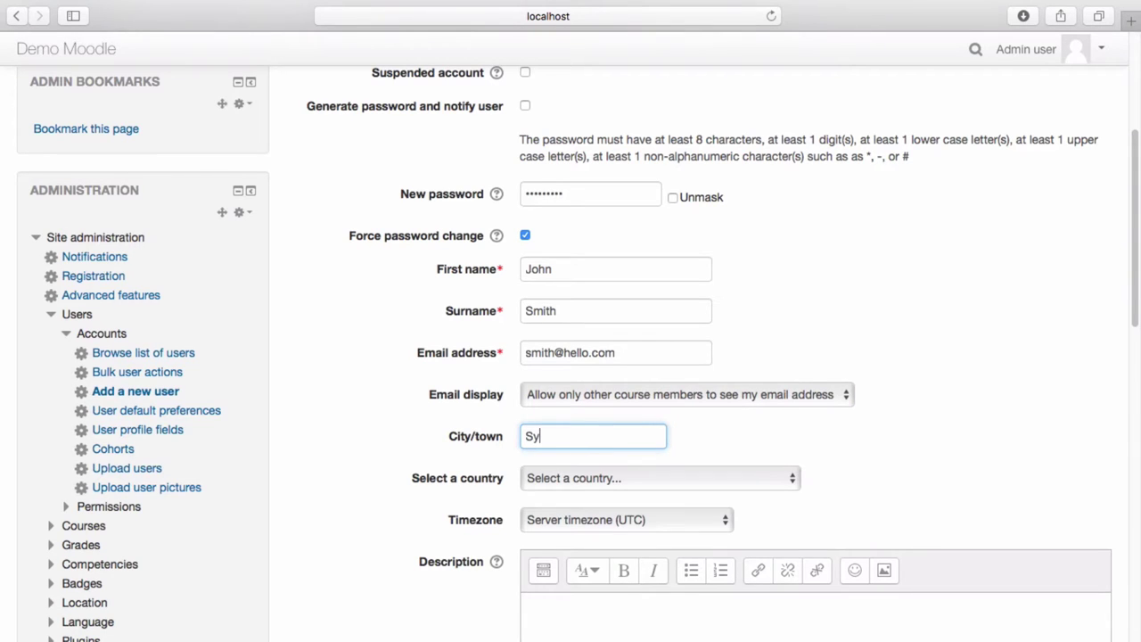
pyautogui.write('dney')
pyautogui.click(800, 458)
pyautogui.scroll(-3, 820, 461)
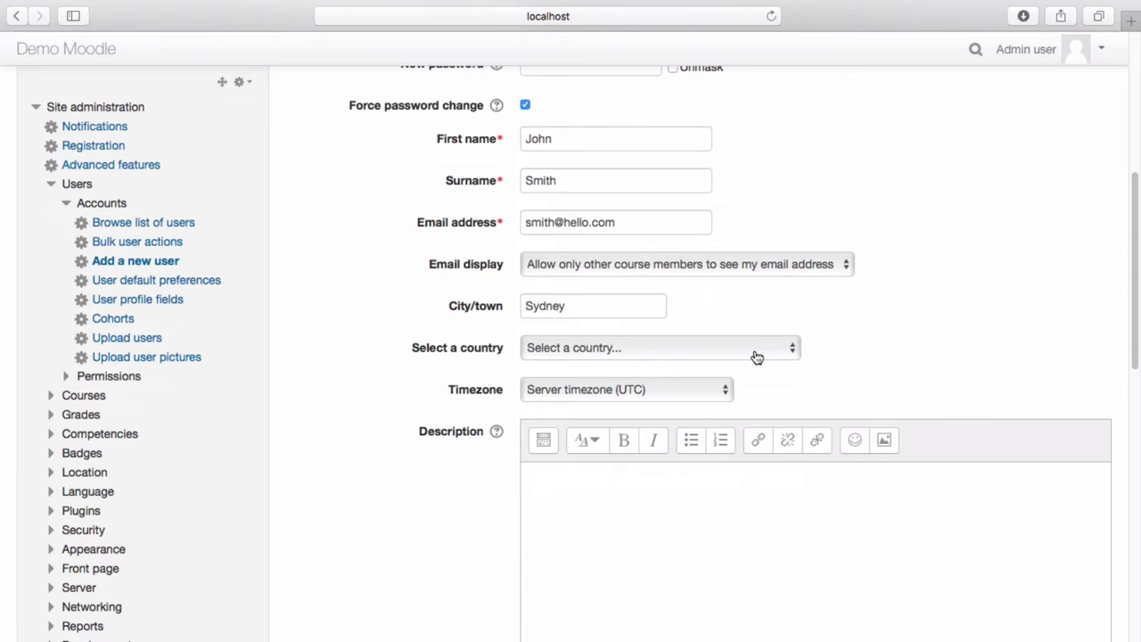
# Choose Australia as country and Australia/Sydney as timezone
pyautogui.click(756, 355)
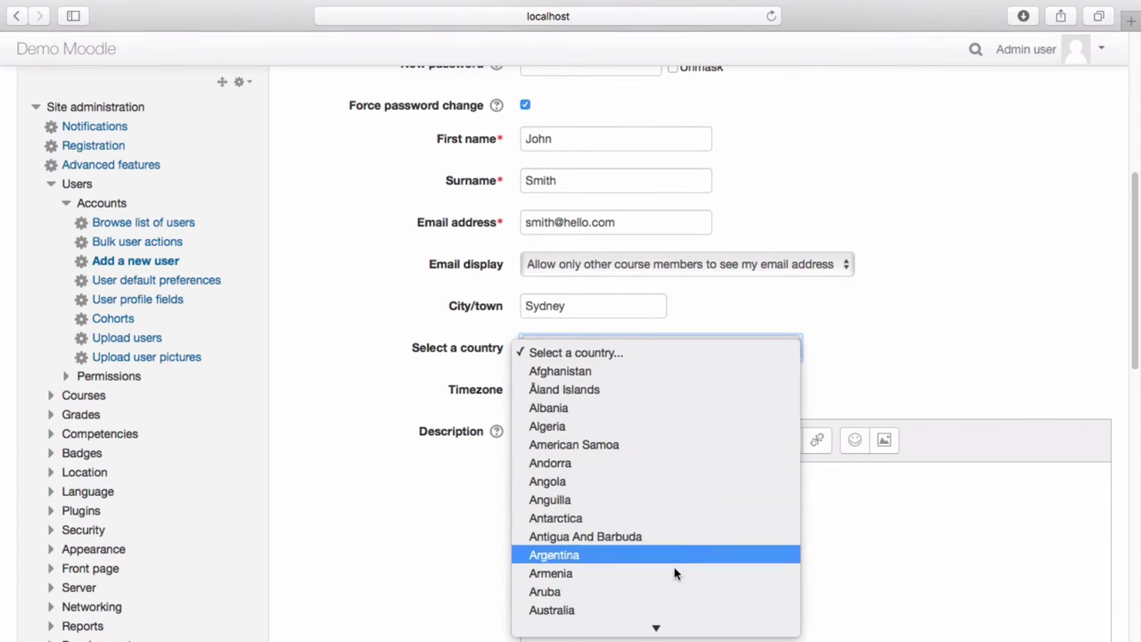
pyautogui.click(575, 610)
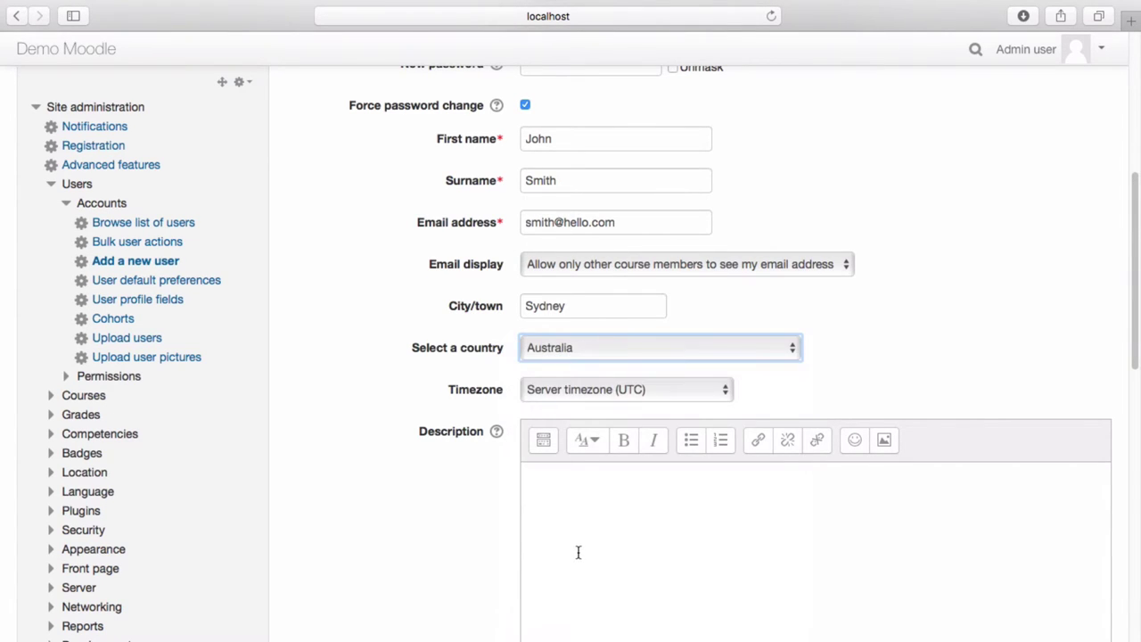
pyautogui.click(600, 396)
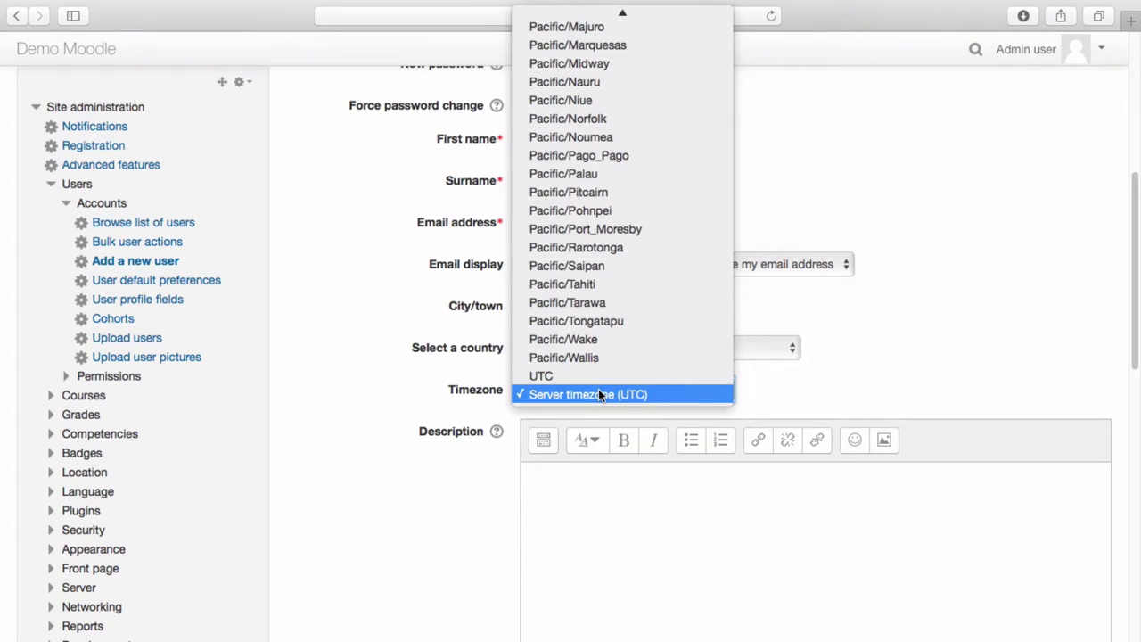
pyautogui.scroll(5, 589, 209)
pyautogui.scroll(10, 588, 209)
pyautogui.scroll(5, 588, 209)
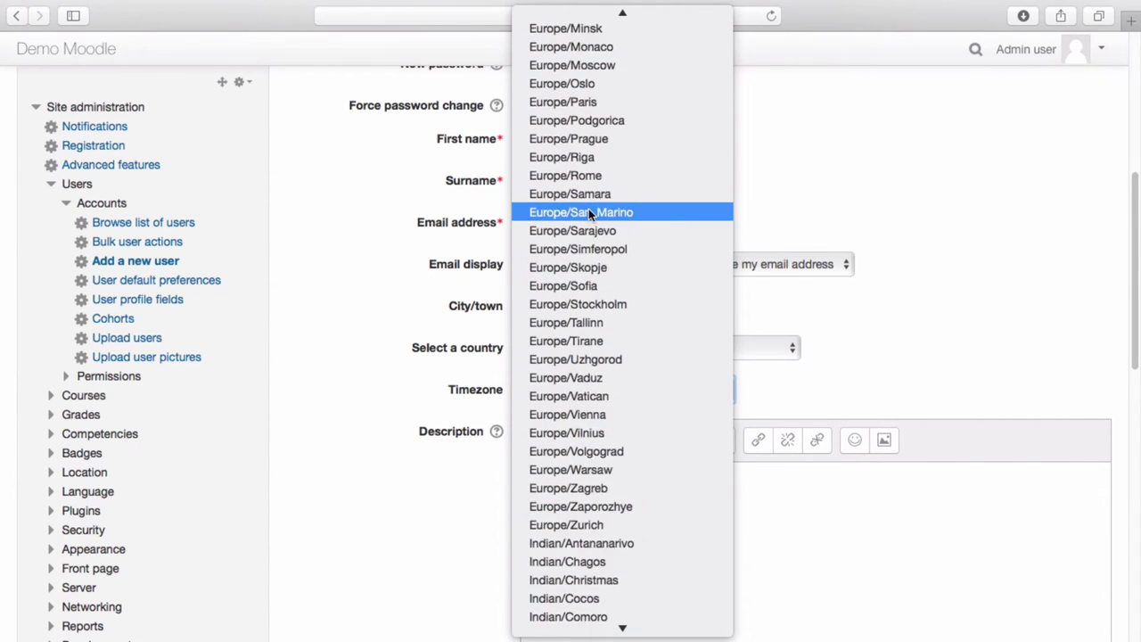
pyautogui.scroll(10, 589, 208)
pyautogui.scroll(5, 588, 209)
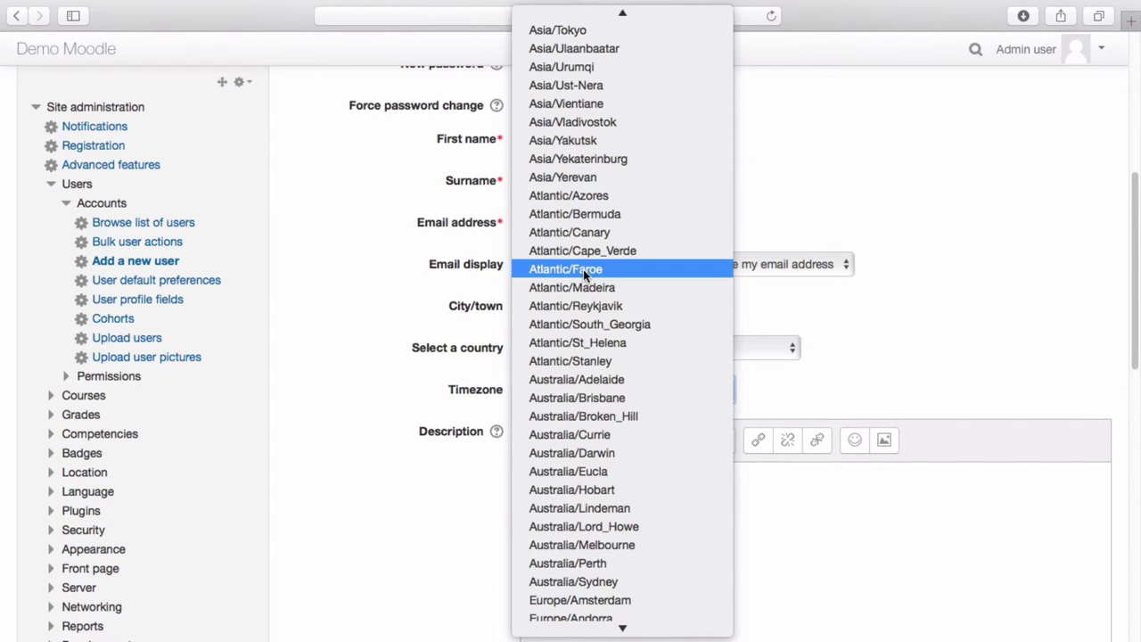
pyautogui.click(583, 580)
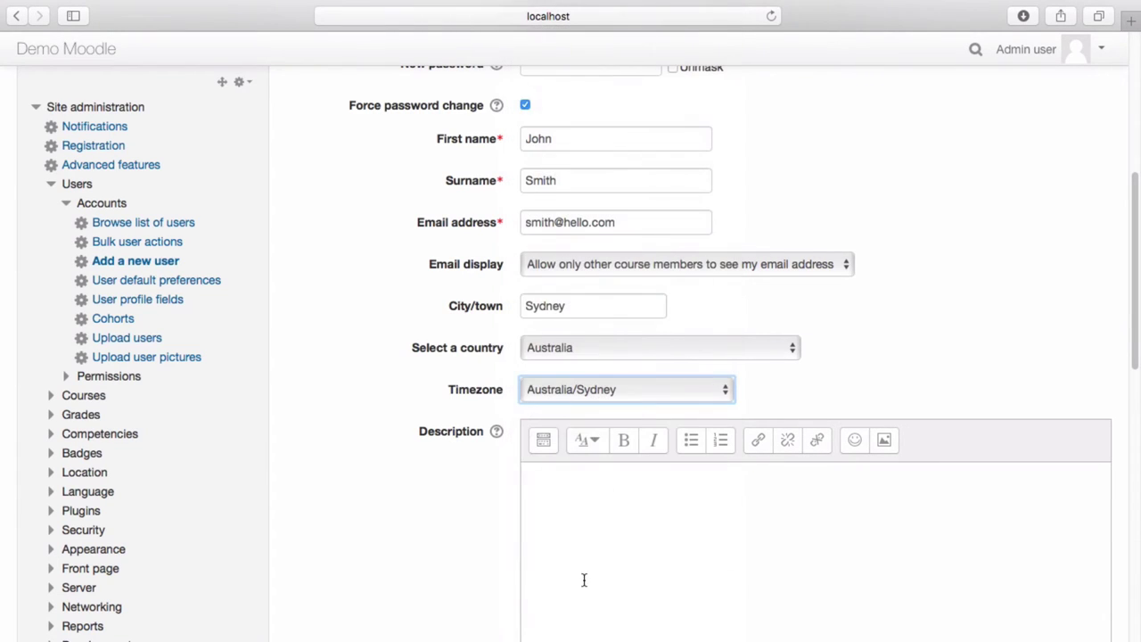
pyautogui.click(585, 533)
# Expand the Additional names, Interests and Optional sections of the form
pyautogui.scroll(-1, 865, 389)
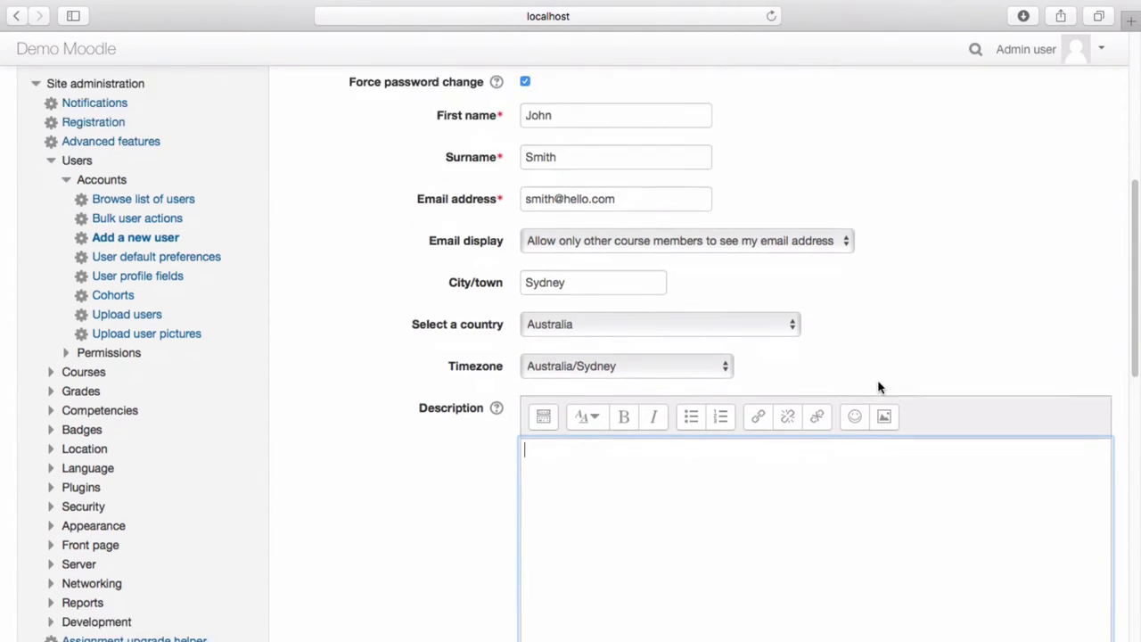
pyautogui.scroll(-2, 881, 387)
pyautogui.scroll(-10, 878, 387)
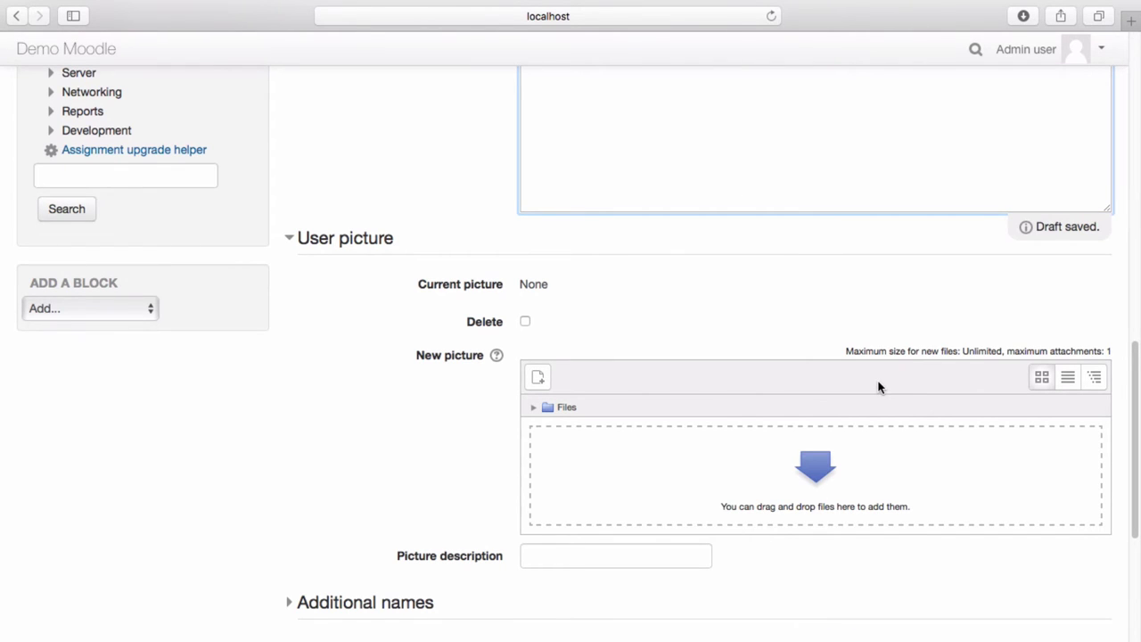
pyautogui.moveTo(1135, 374); pyautogui.dragTo(1138, 462)
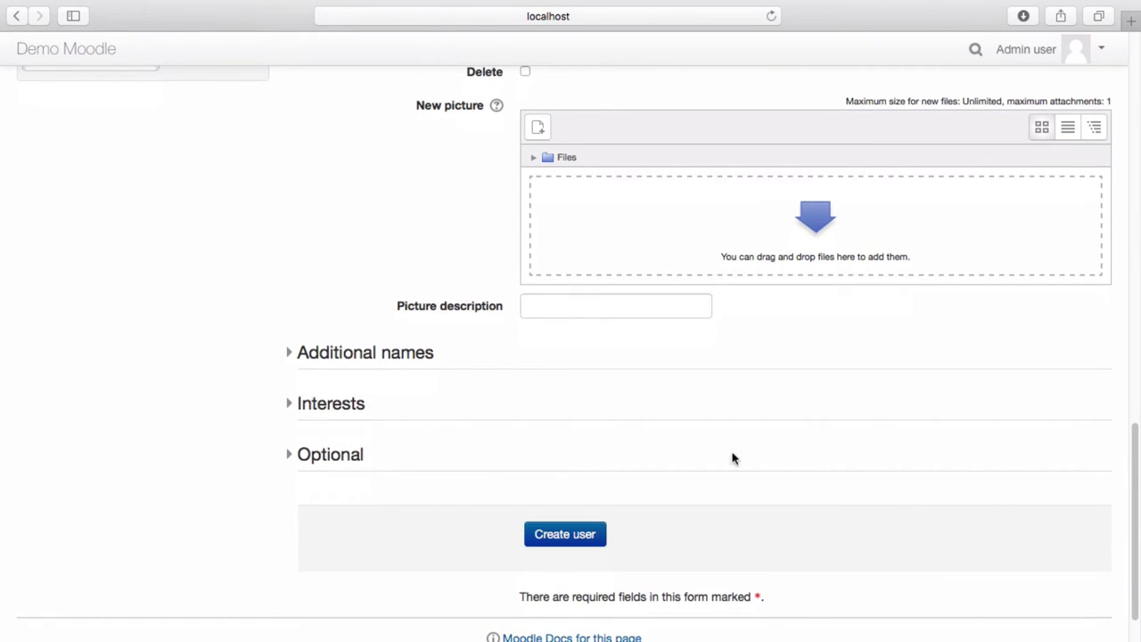
pyautogui.click(393, 360)
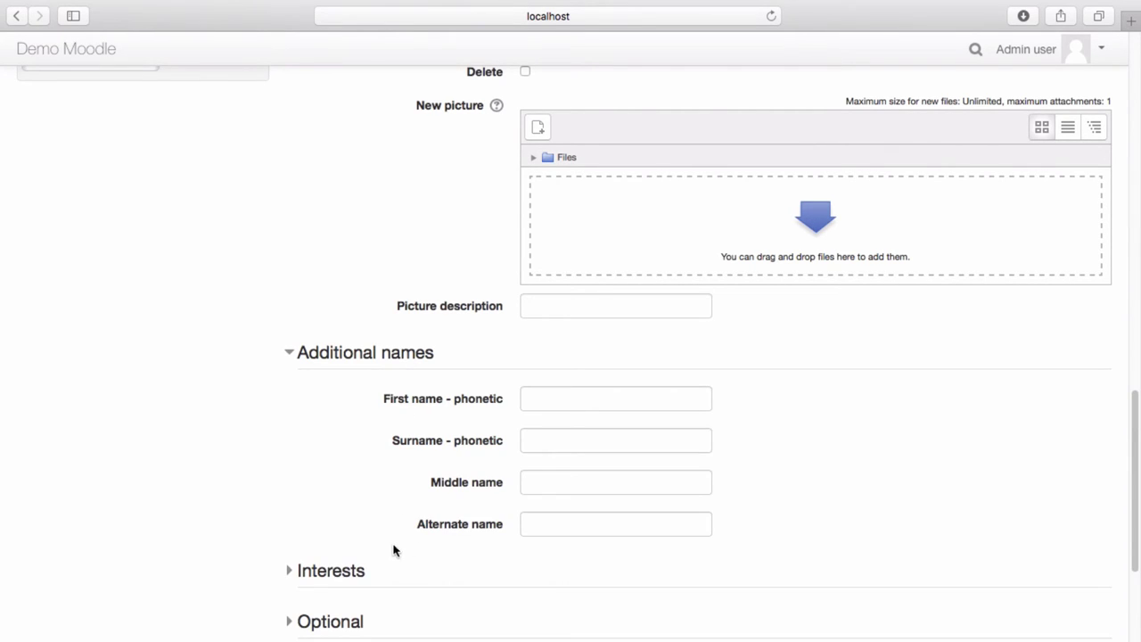
pyautogui.click(344, 575)
pyautogui.scroll(-3, 356, 517)
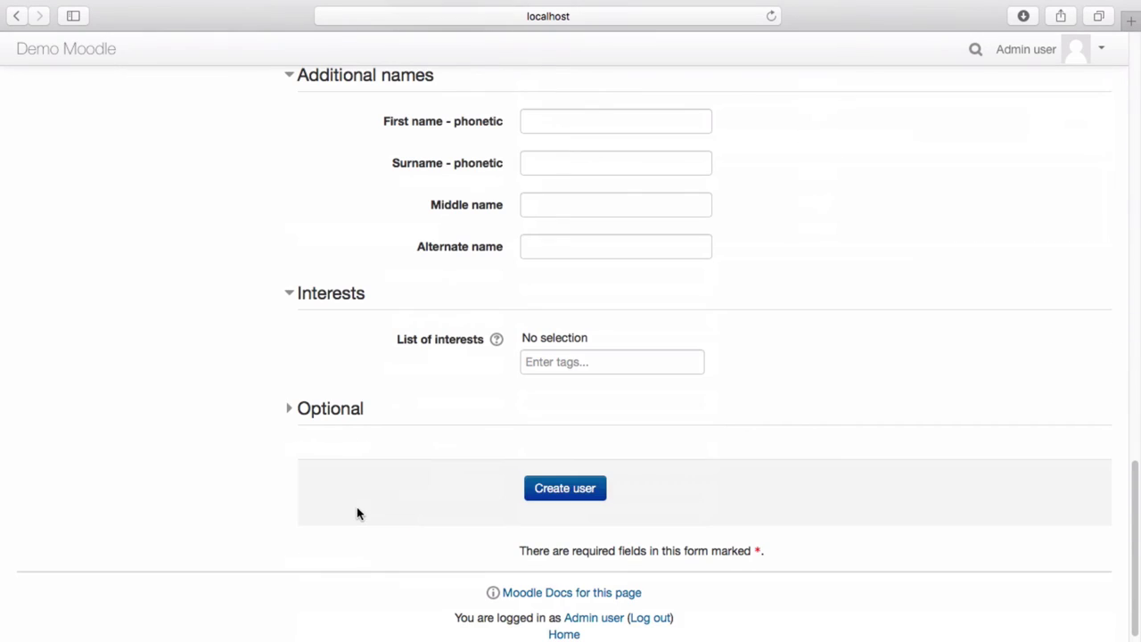
pyautogui.click(349, 421)
# Submit the form with Create user to add John Smith
pyautogui.scroll(-2, 459, 438)
pyautogui.scroll(-2, 456, 445)
pyautogui.scroll(-1, 452, 446)
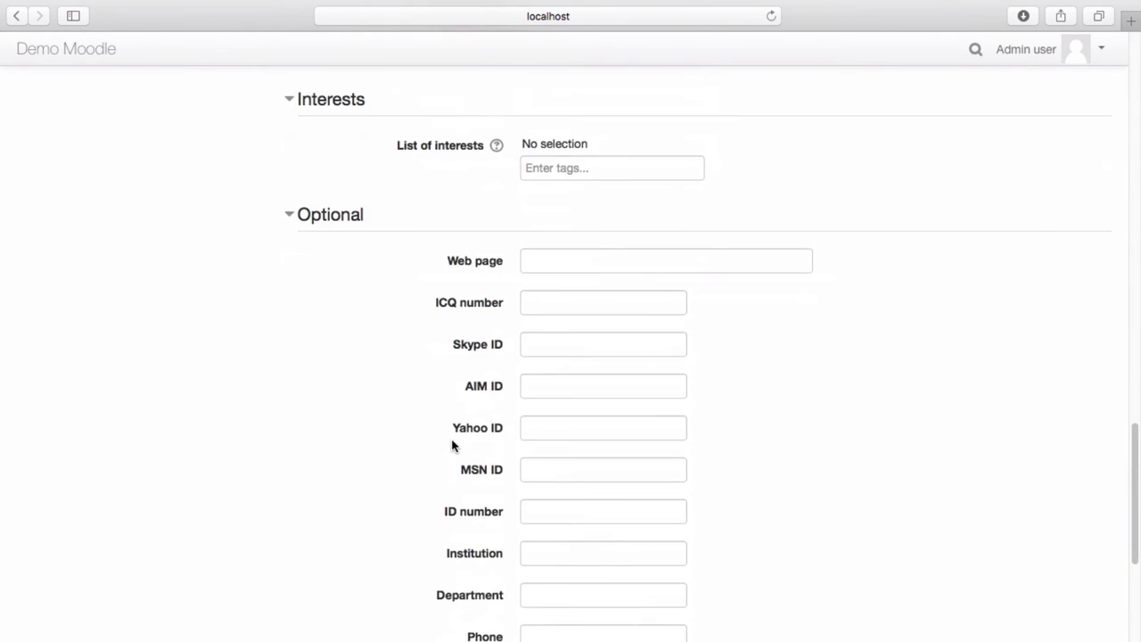
pyautogui.scroll(-1, 452, 446)
pyautogui.scroll(-2, 451, 447)
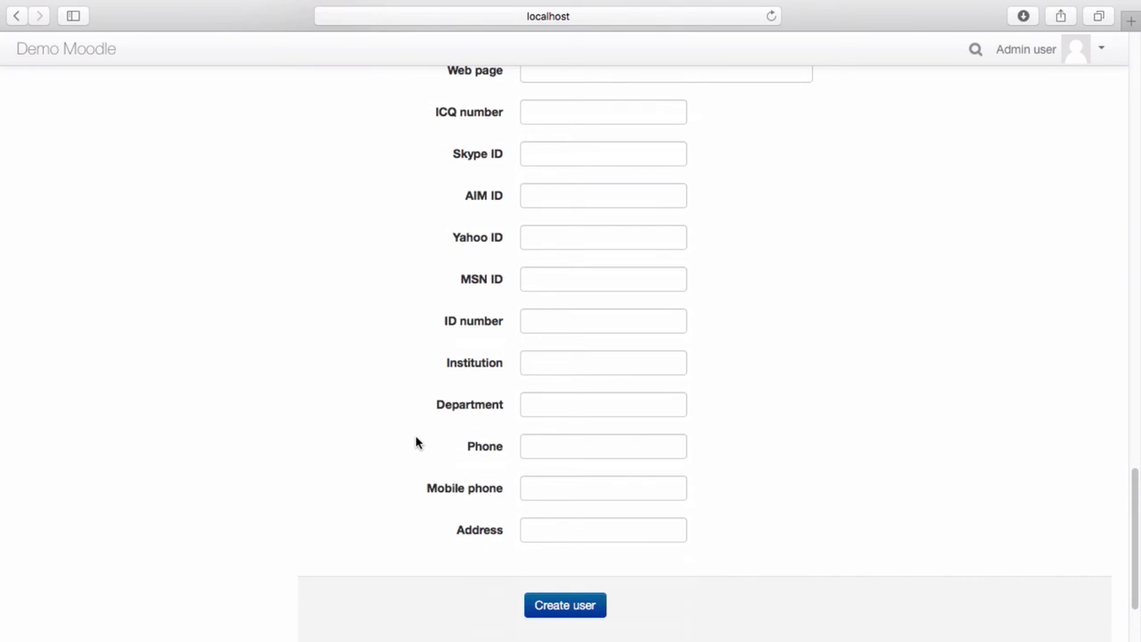
pyautogui.click(555, 604)
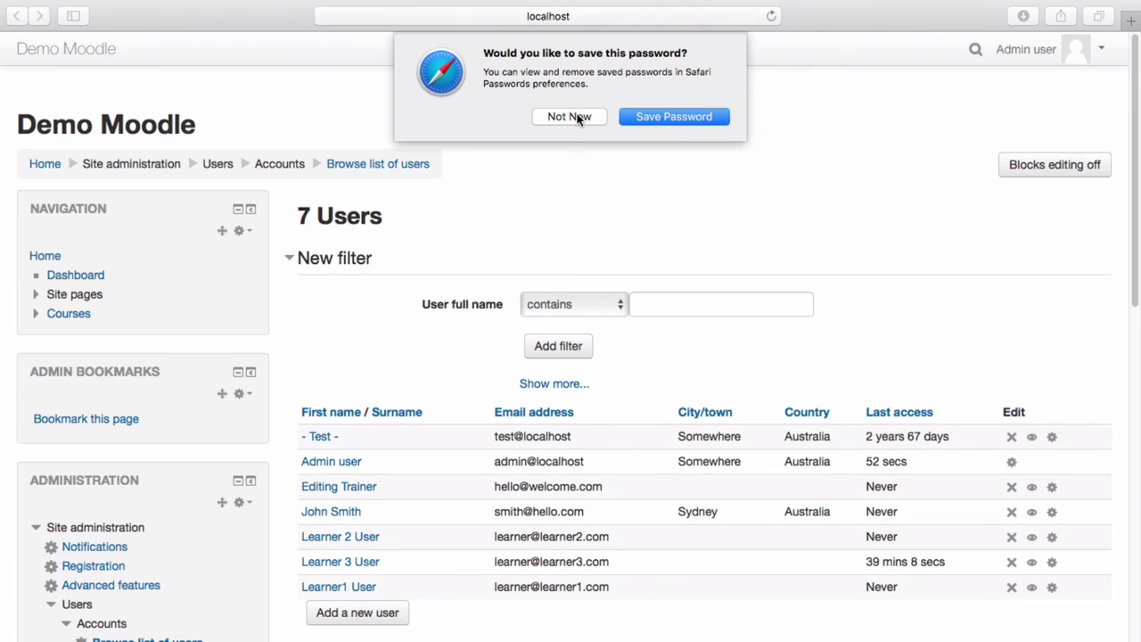
pyautogui.click(577, 117)
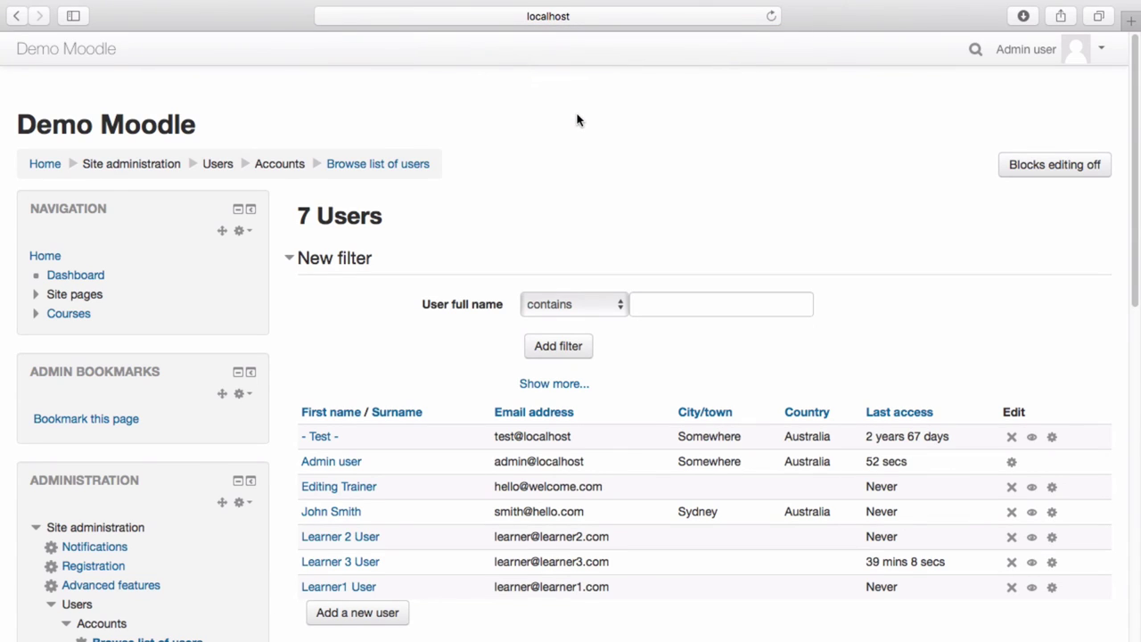
pyautogui.click(337, 518)
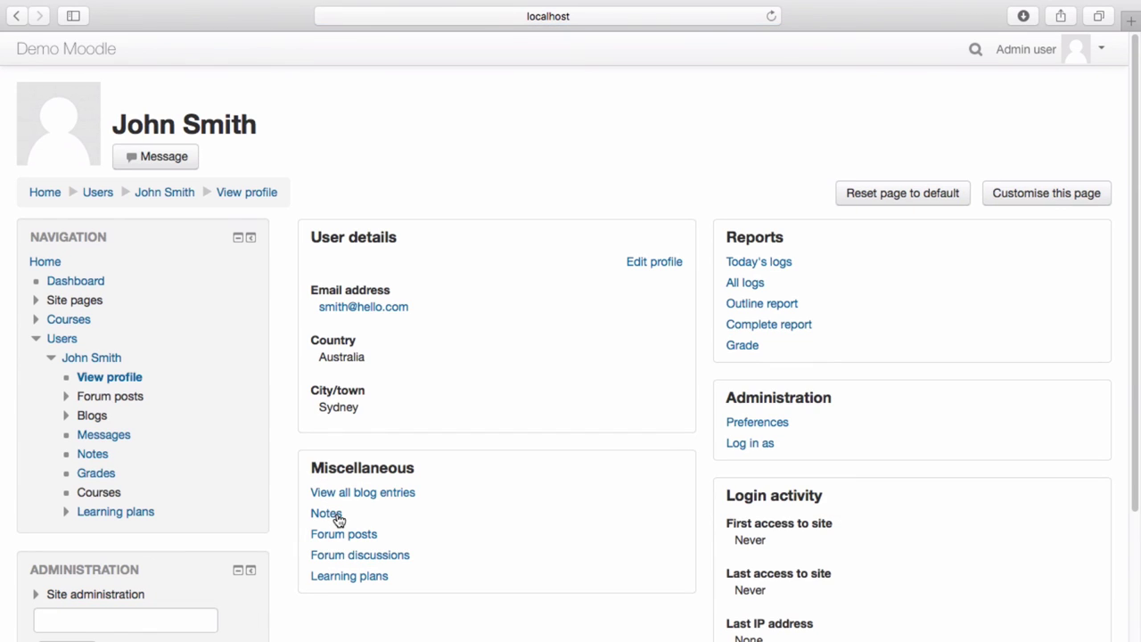